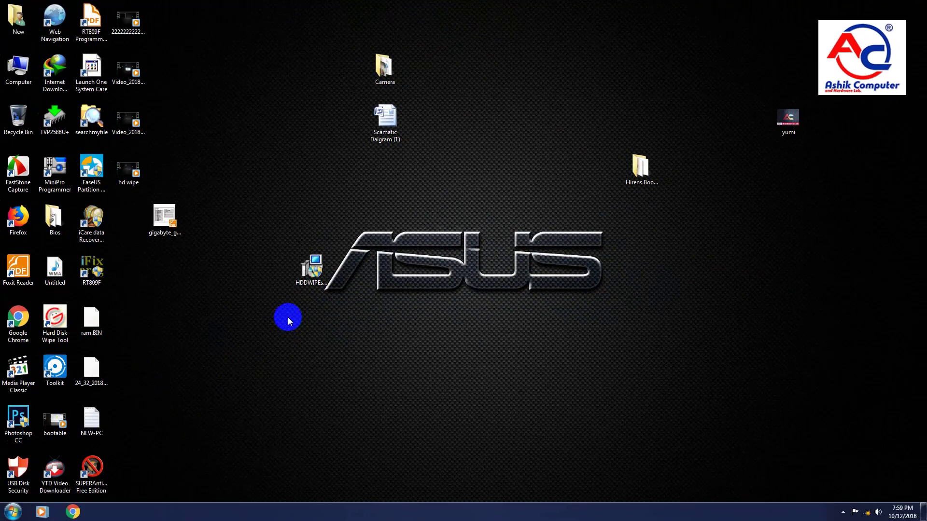
Open Computer Management for this computer and show the Device Manager
click(175, 221)
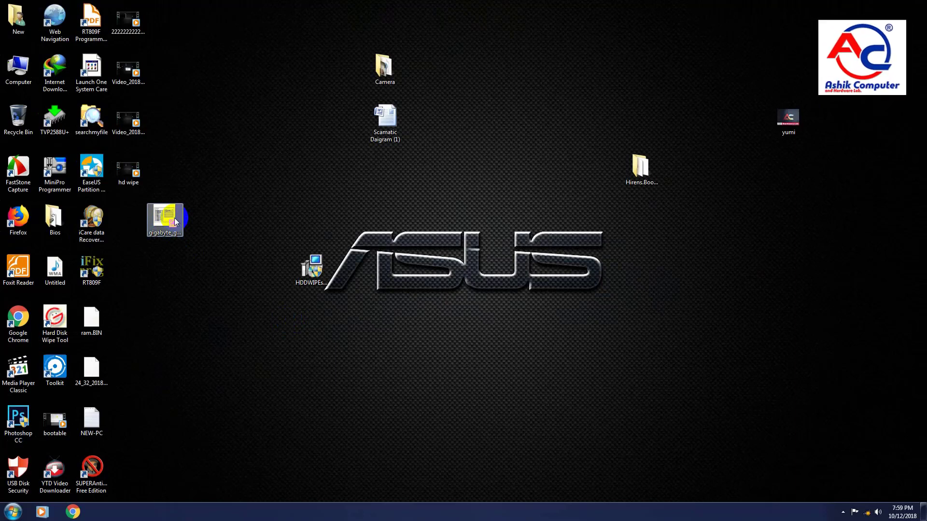
click(22, 70)
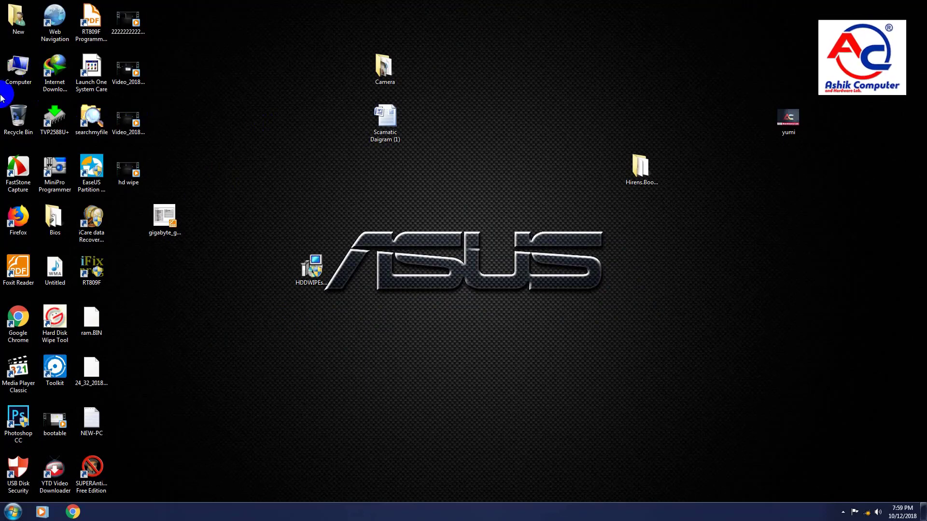
right_click(21, 72)
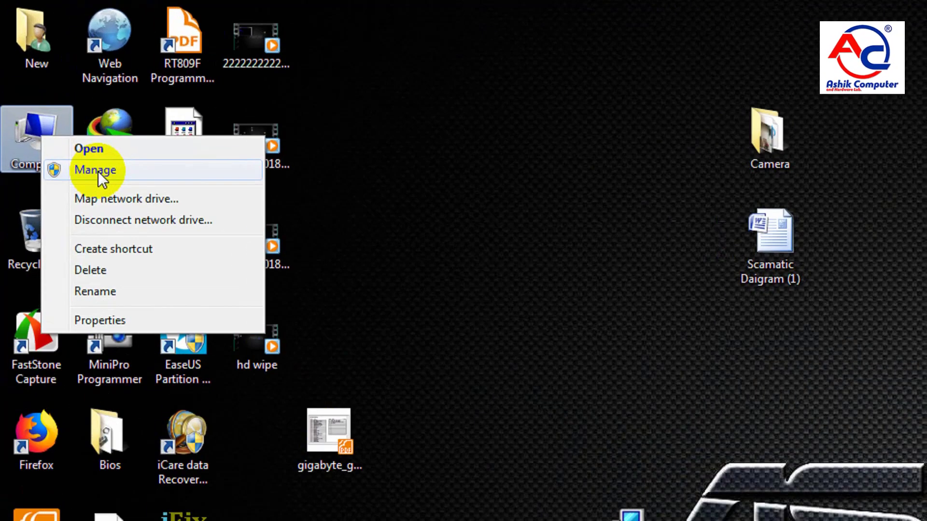
click(48, 86)
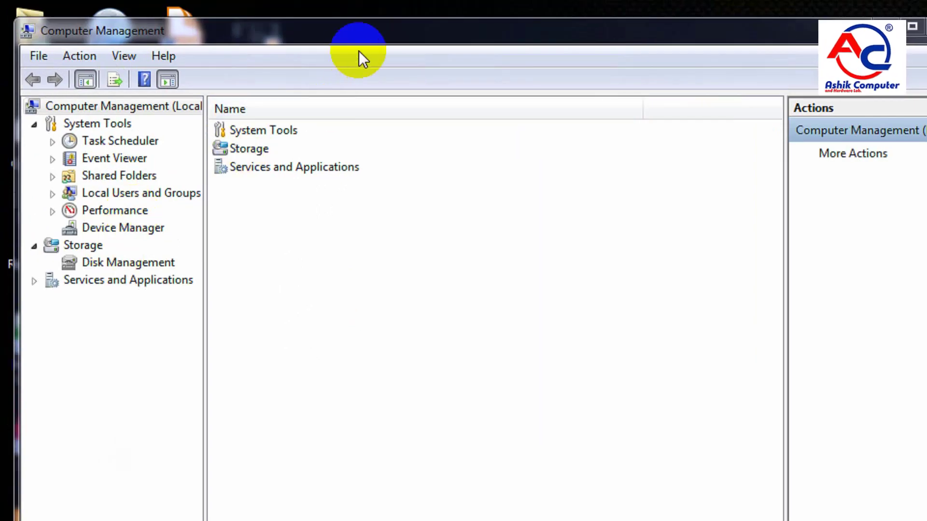
drag(394, 33, 720, 120)
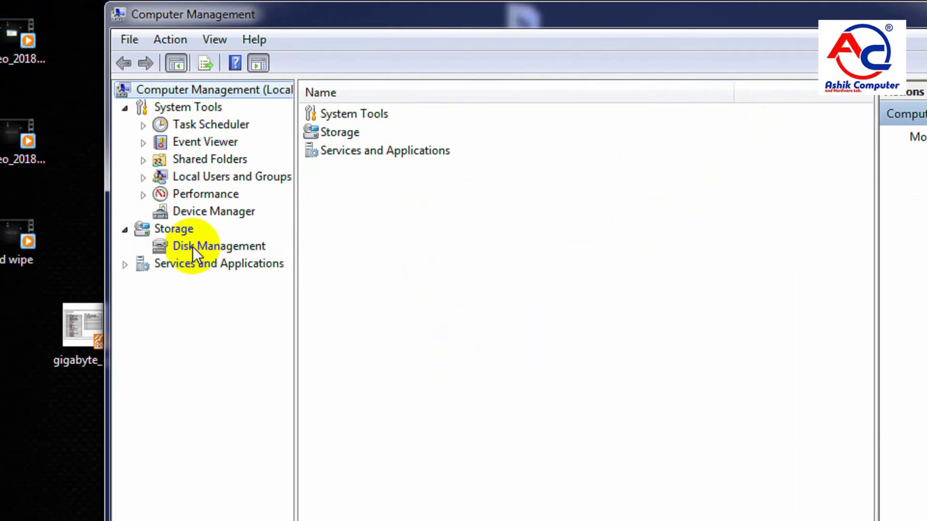
click(230, 210)
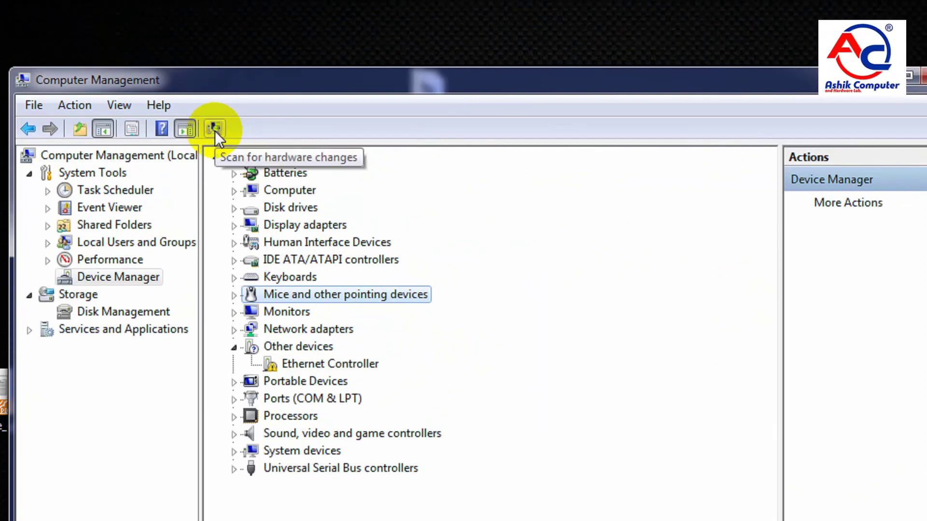
Scan for hardware changes, review the driver installation details for the Ethernet Controller, and close them
click(216, 131)
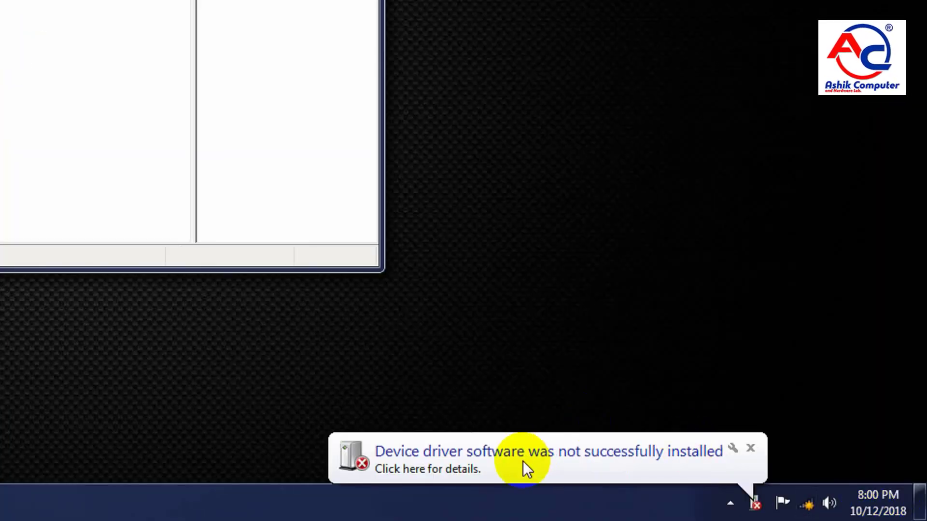
click(523, 461)
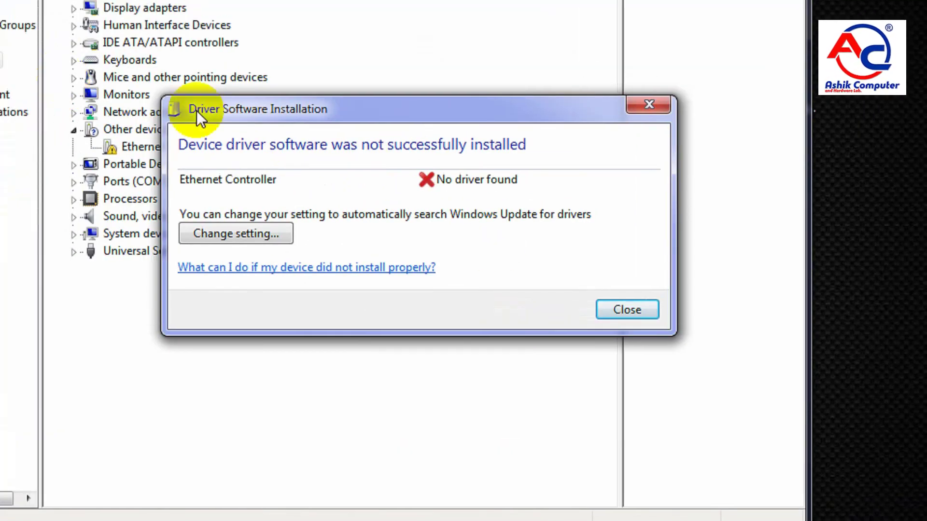
click(627, 312)
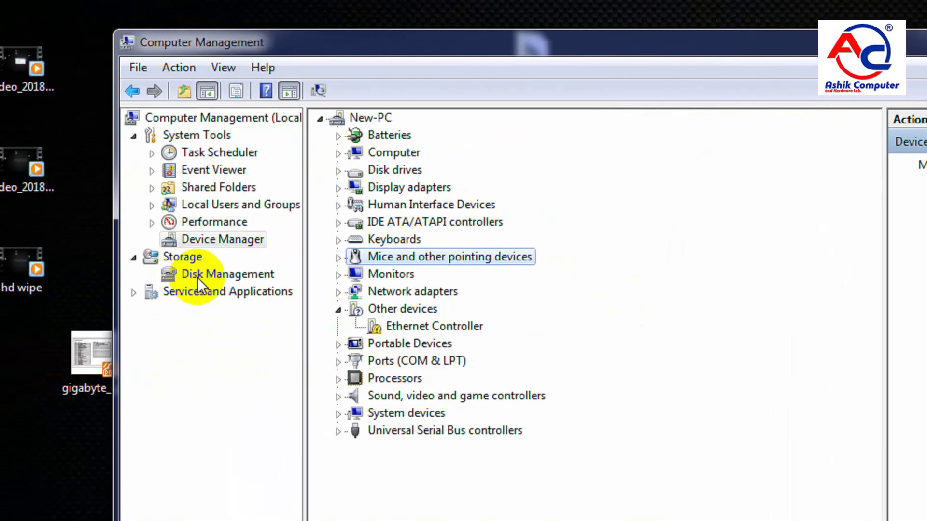
Check the connected disks in Disk Management and under Device Manager's disk drives, and close Computer Management
click(198, 279)
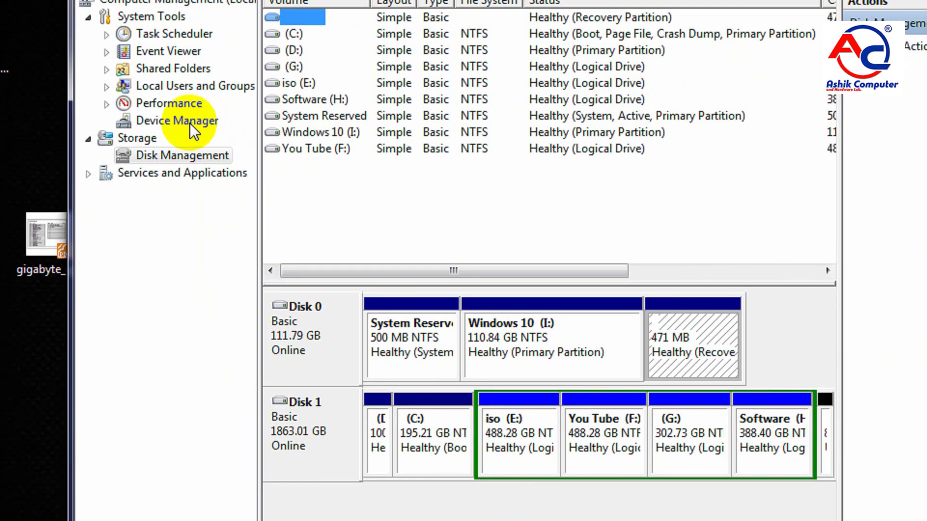
click(190, 124)
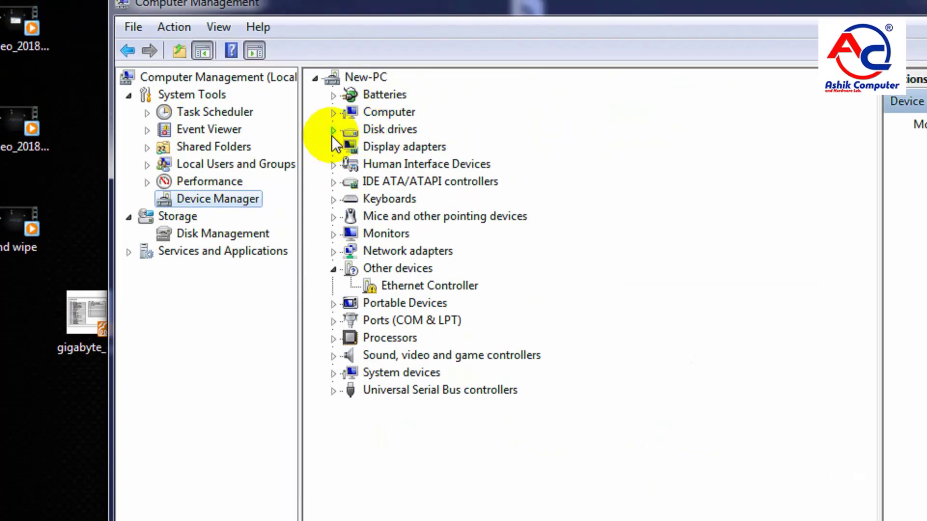
click(333, 134)
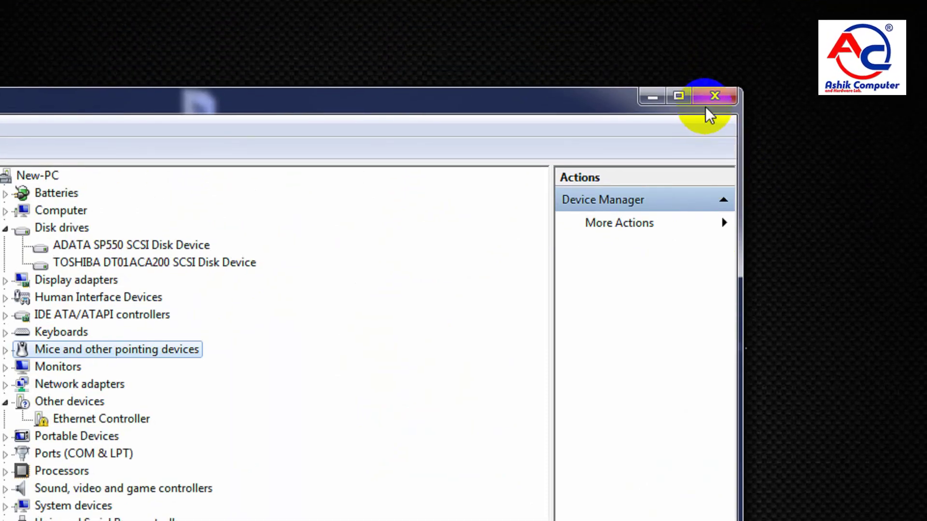
click(715, 96)
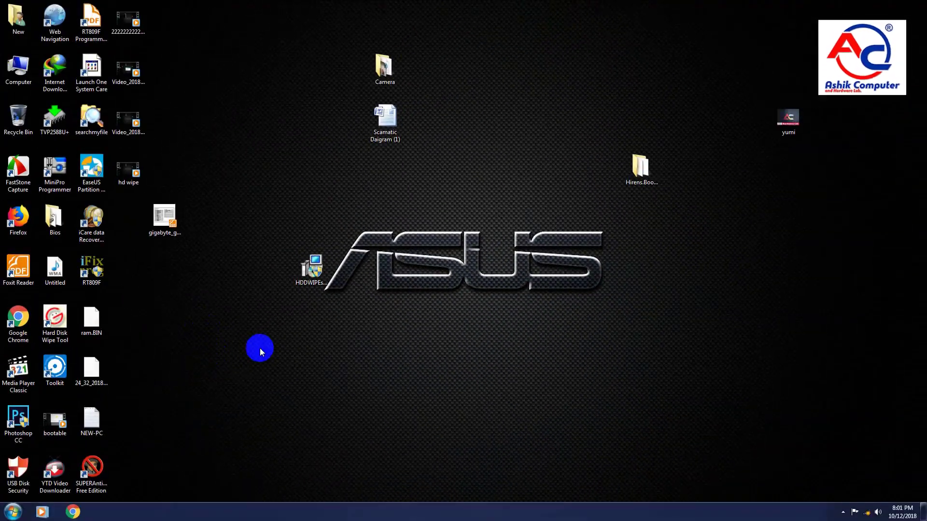
Run the HDDWIPEsetup.2.35.1178 installer from the desktop and allow it to make changes to the computer
click(408, 263)
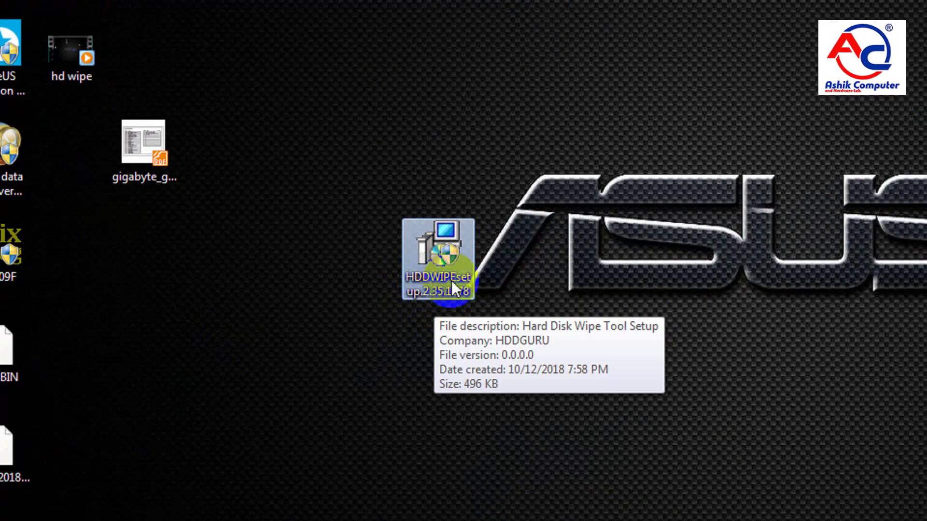
click(418, 299)
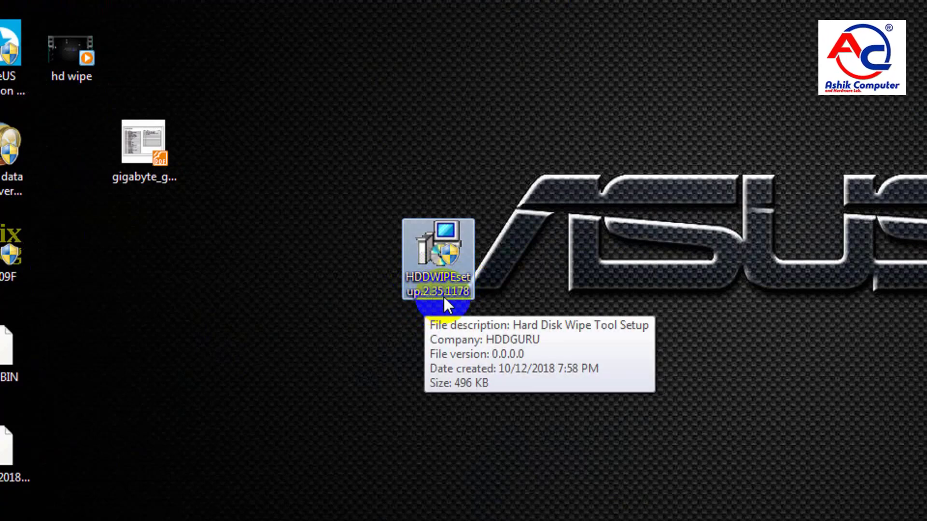
double_click(421, 273)
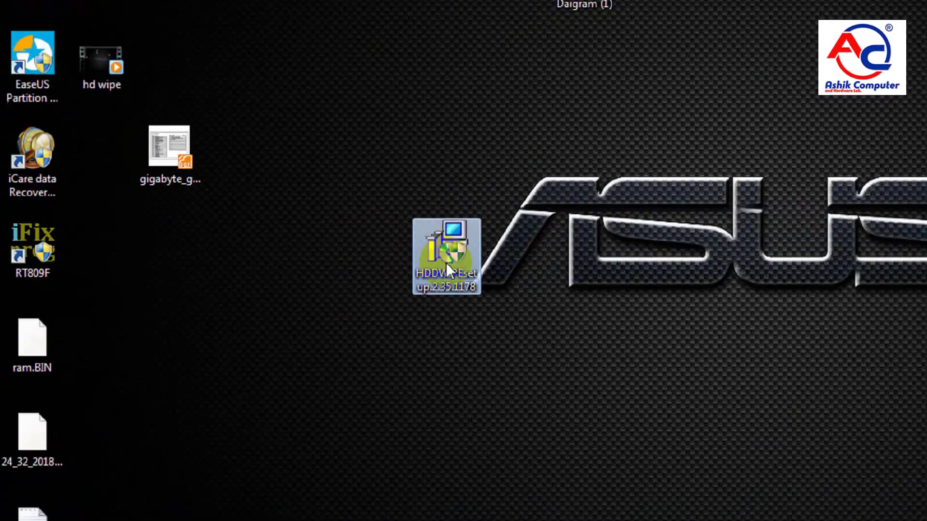
click(432, 264)
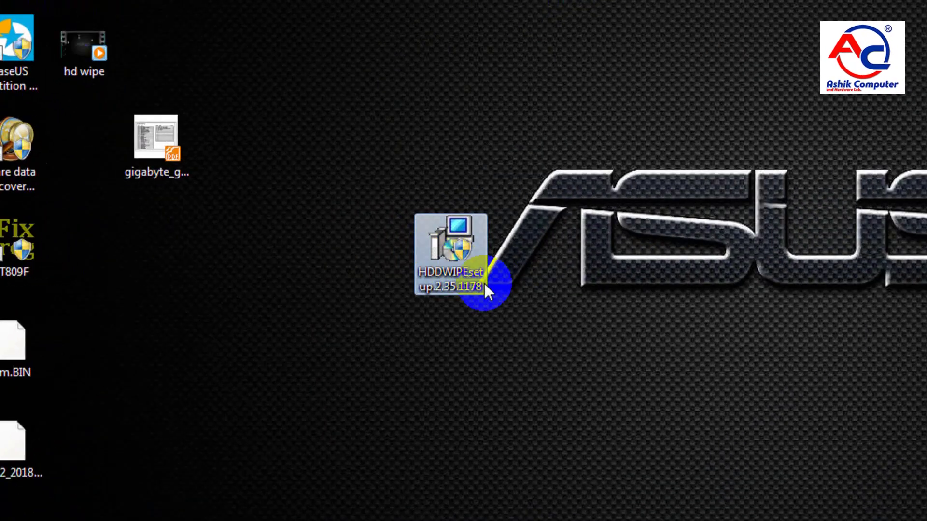
double_click(452, 240)
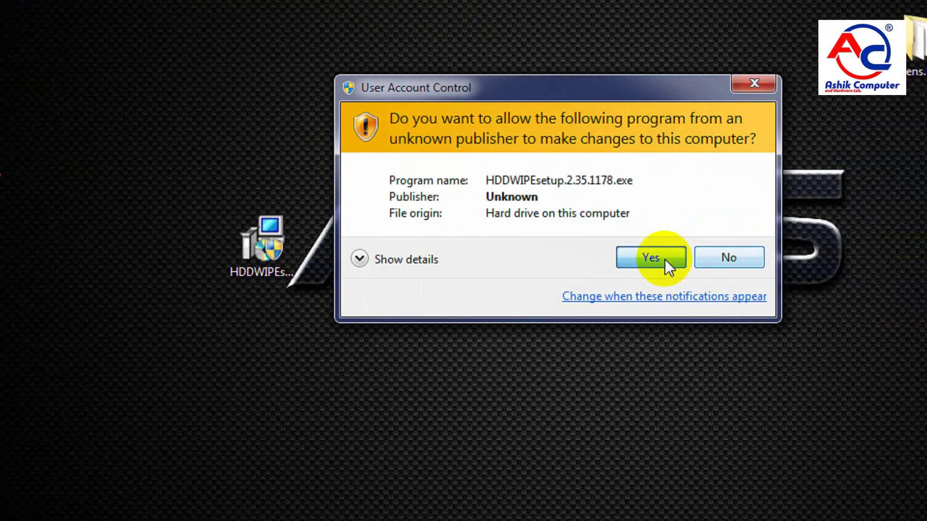
click(664, 260)
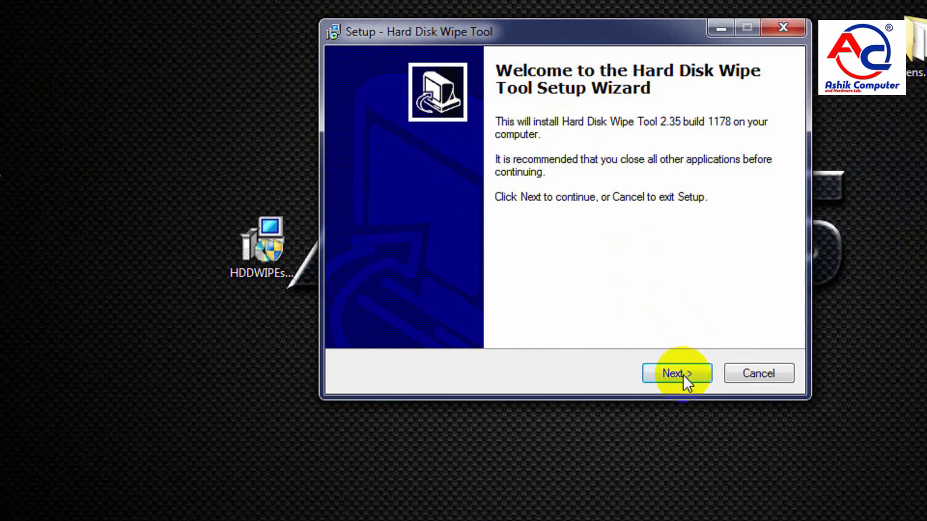
Install Hard Disk Wipe Tool with the default settings, including the desktop and Quick Launch icons
click(683, 375)
click(683, 375)
click(682, 375)
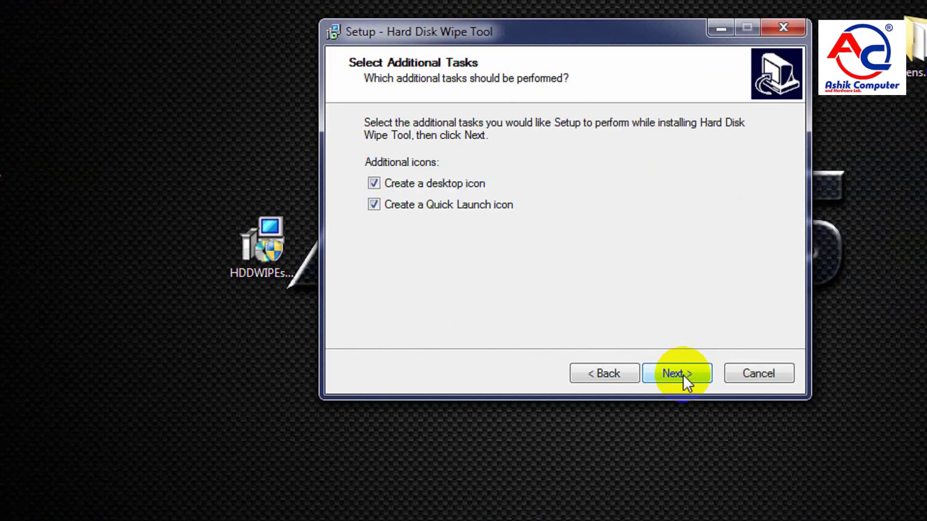
click(683, 375)
click(682, 375)
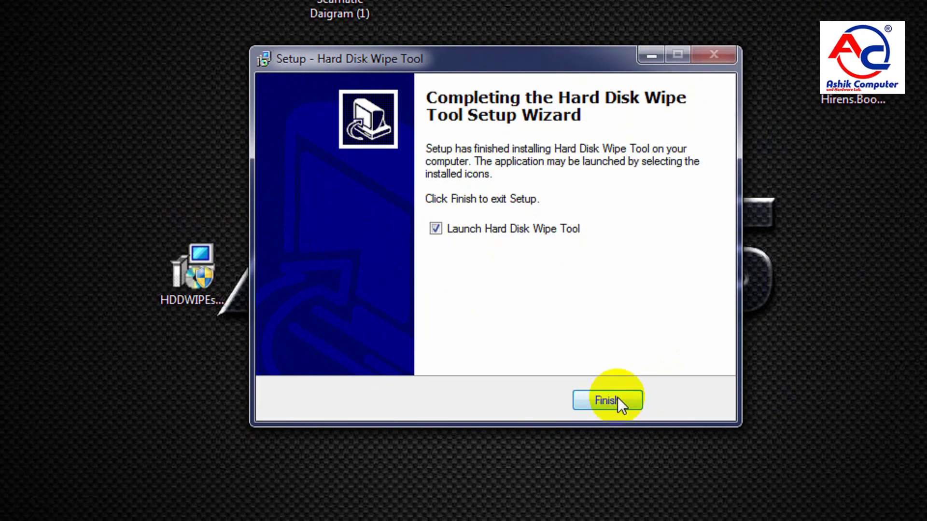
Finish the setup with the launch option enabled, and dismiss the opened tool and the Program Compatibility Assistant
click(610, 400)
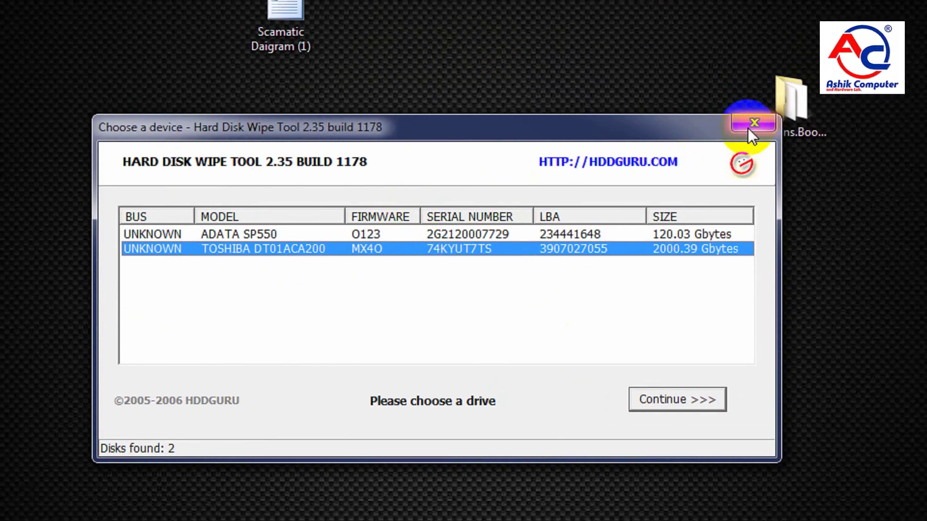
click(749, 129)
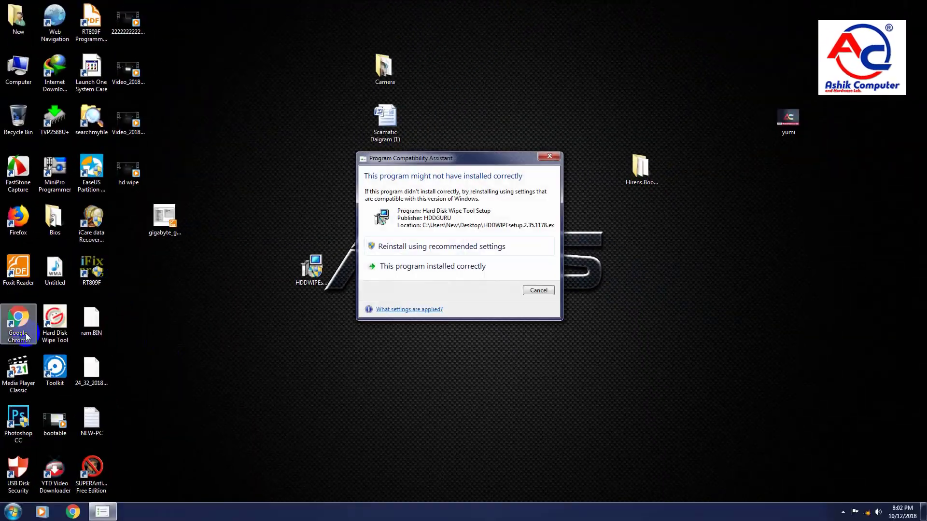
click(534, 291)
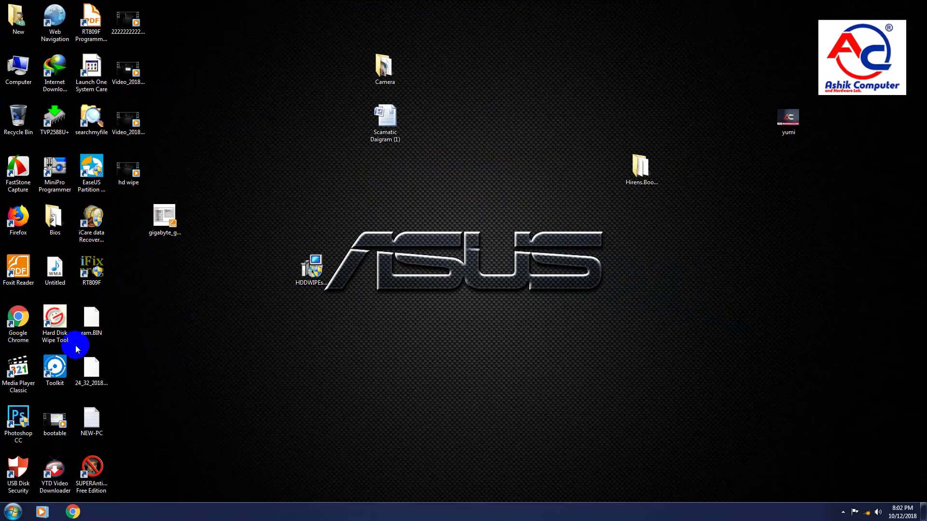
Move the Hard Disk Wipe Tool shortcut to the empty desktop area below the ASUS logo
click(56, 320)
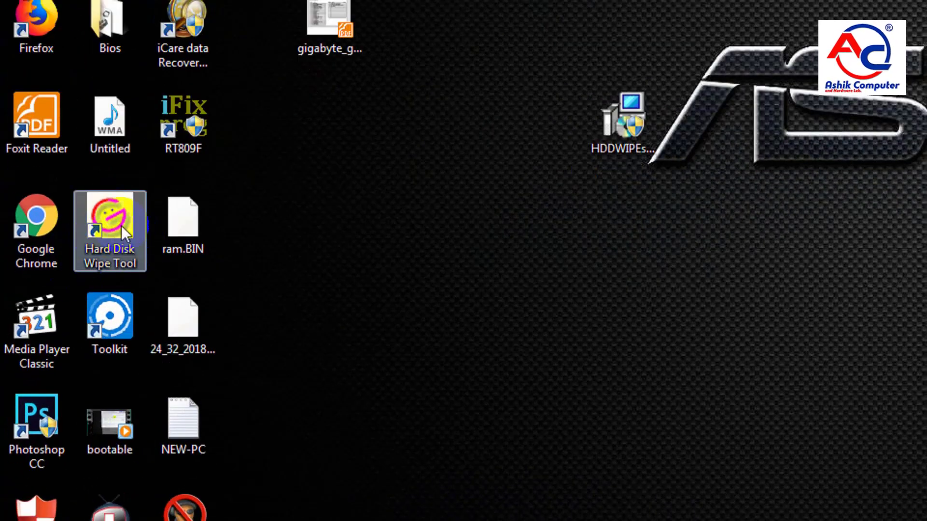
drag(117, 230, 926, 229)
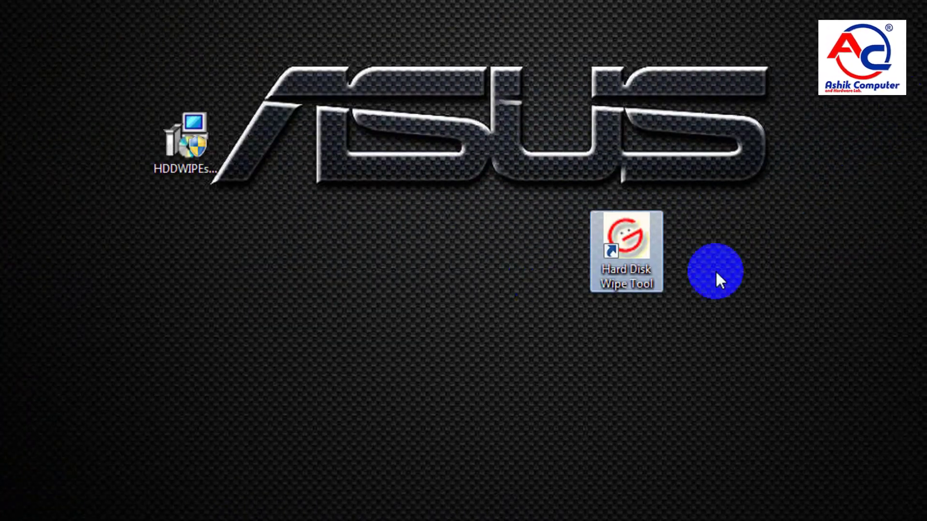
click(674, 232)
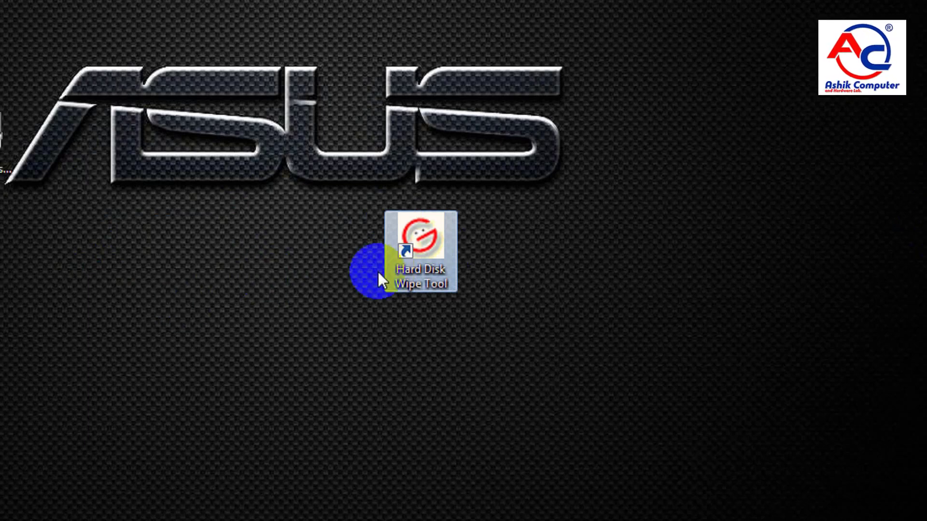
double_click(438, 251)
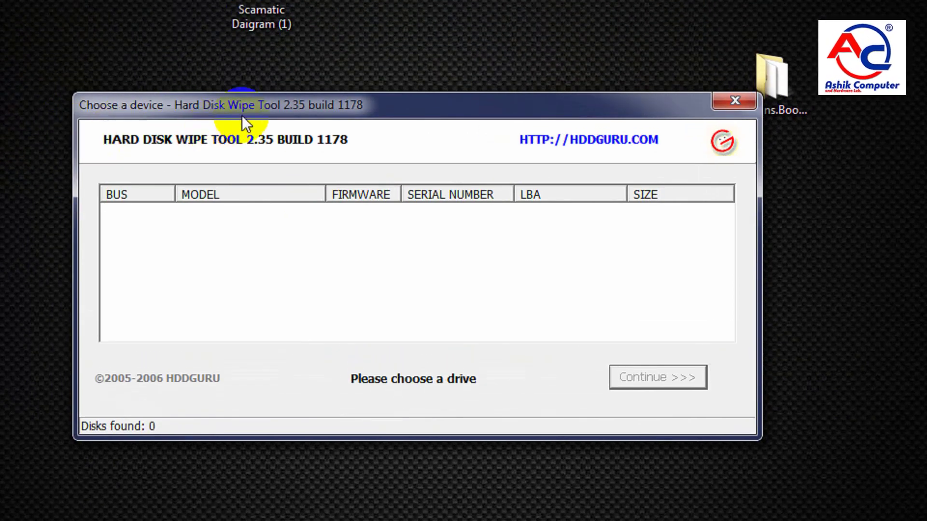
drag(241, 116, 369, 146)
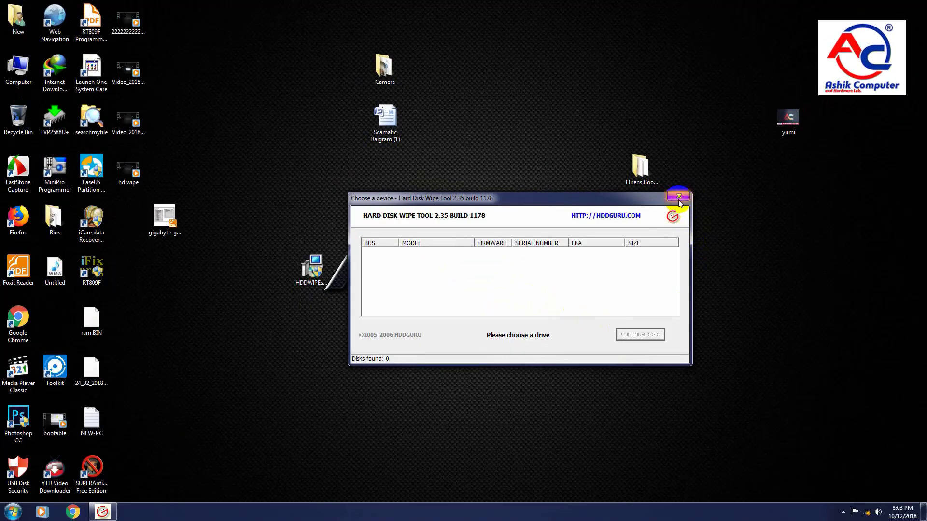
click(679, 196)
Launch Hard Disk Wipe Tool from its desktop shortcut and reposition its device selection window
click(529, 333)
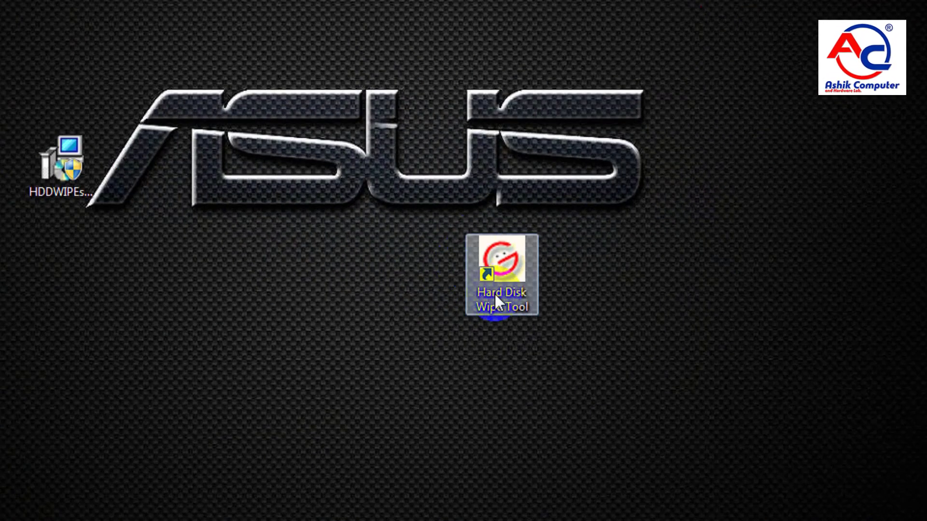
double_click(502, 270)
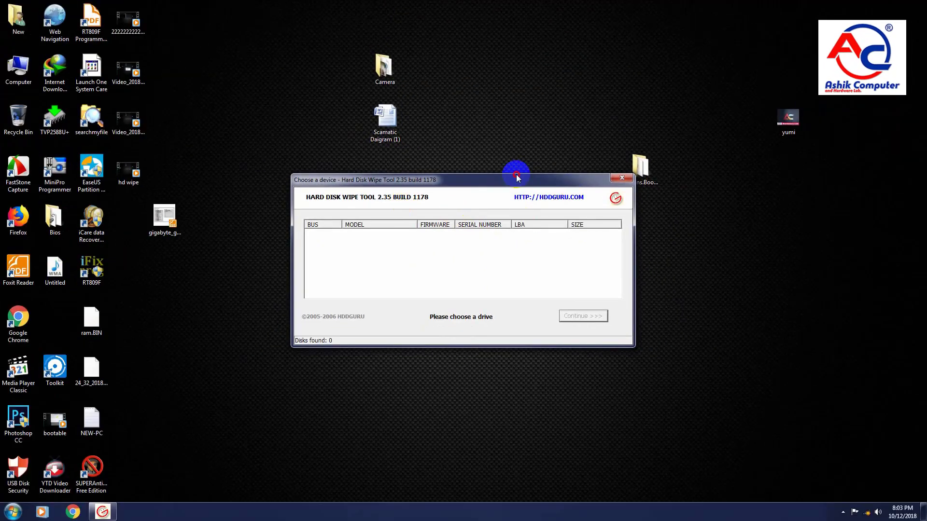
drag(516, 178, 516, 186)
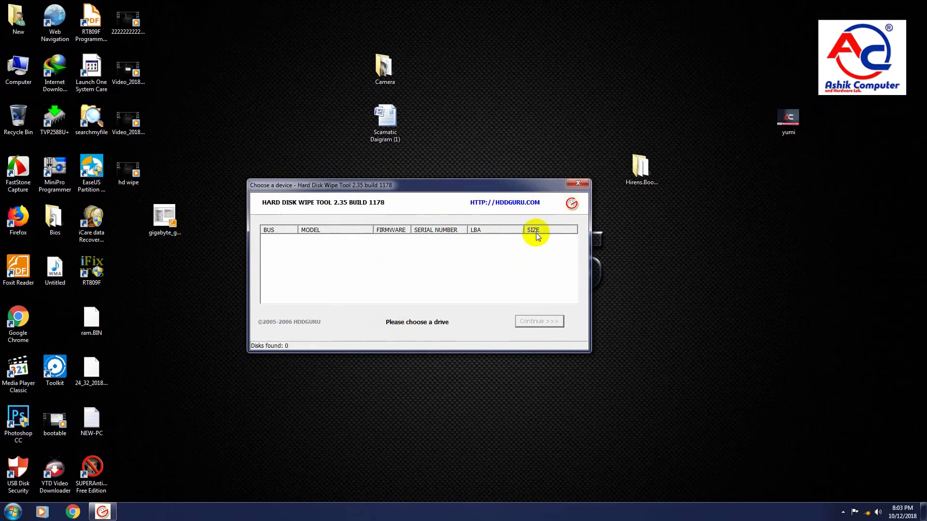